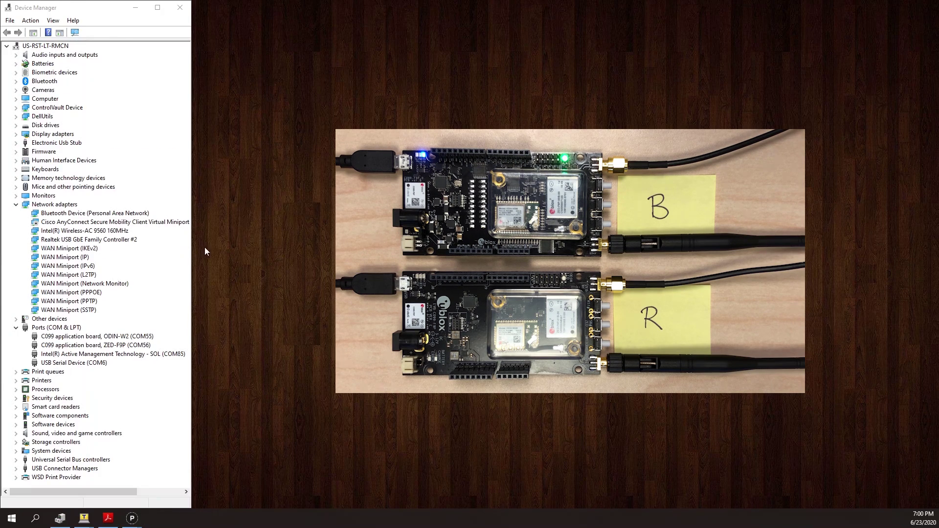
- Collapse Network adapters and compare the first board's USB Serial Device (COM6), ODIN-W2 and ZED-F9P ports
left_click(17, 204)
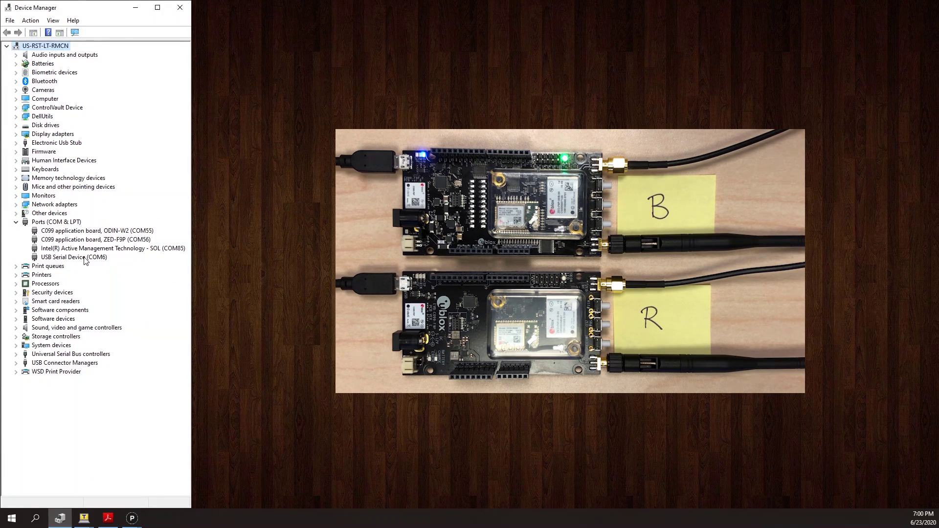
left_click(91, 258)
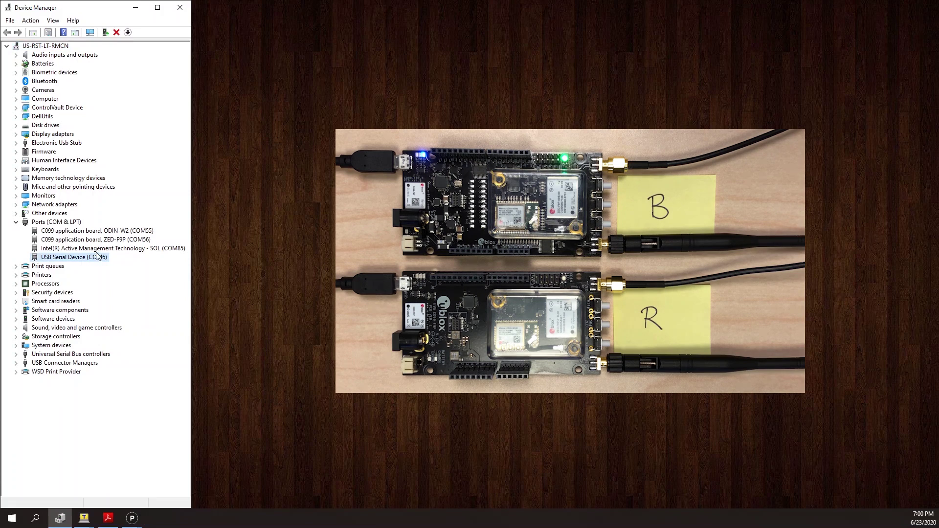
left_click(108, 241)
left_click(109, 232)
left_click(110, 240)
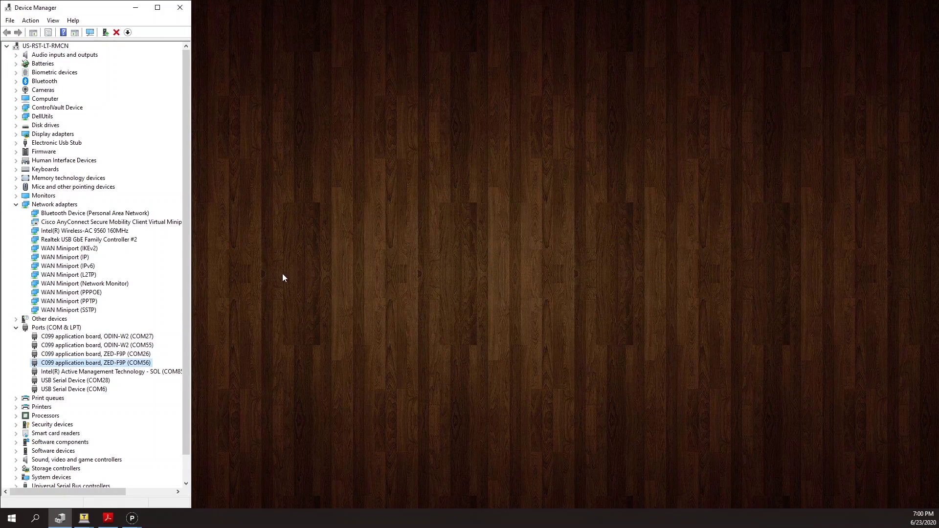
- With the second board plugged in, locate its new USB Serial Device (COM28) and ODIN-W2 (COM27) ports
left_click(16, 205)
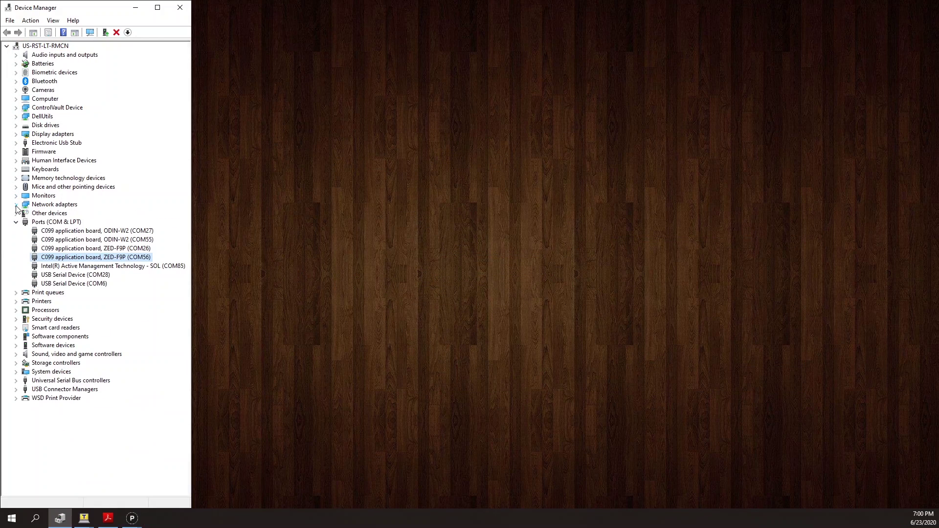
left_click(100, 277)
left_click(115, 250)
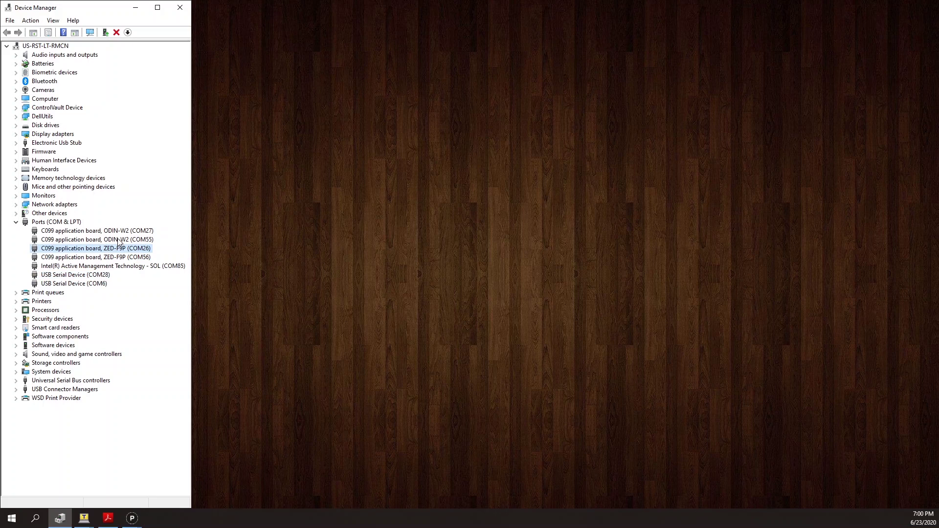
left_click(120, 232)
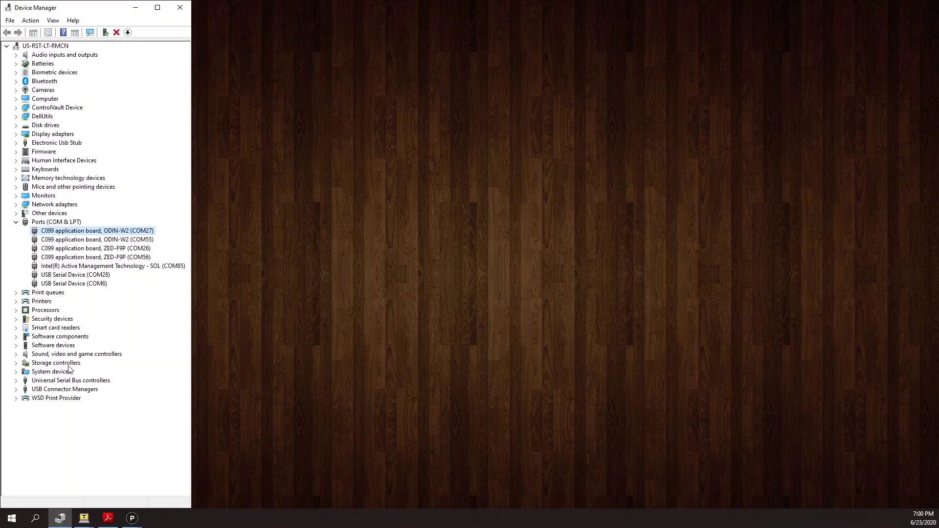
- Jump to bookmark 6.3.1.1, Base operation in Wi-Fi AP mode, in the C099-F9P user guide
left_click(108, 519)
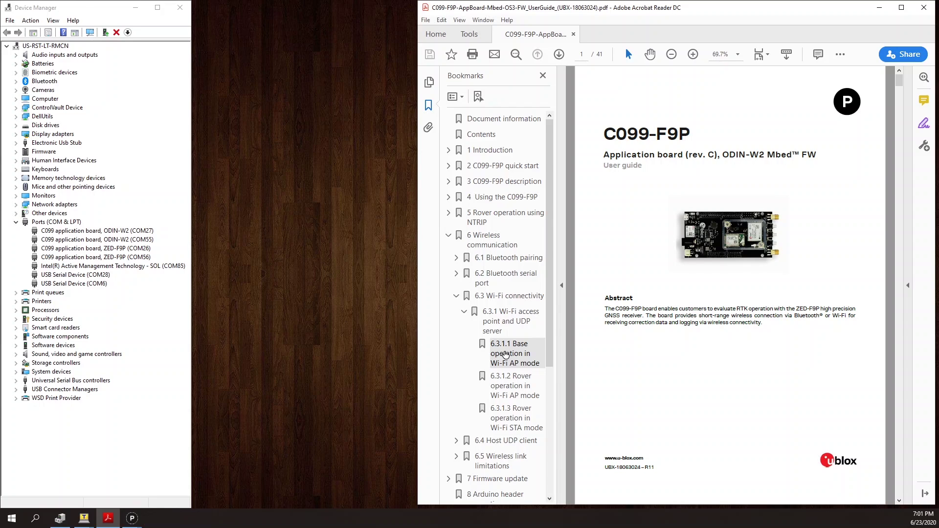
left_click(505, 354)
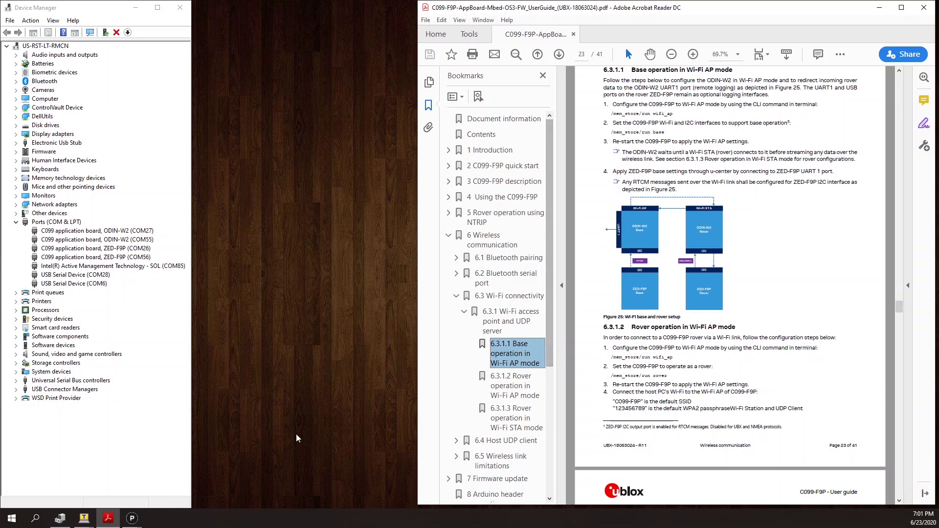
left_click(93, 518)
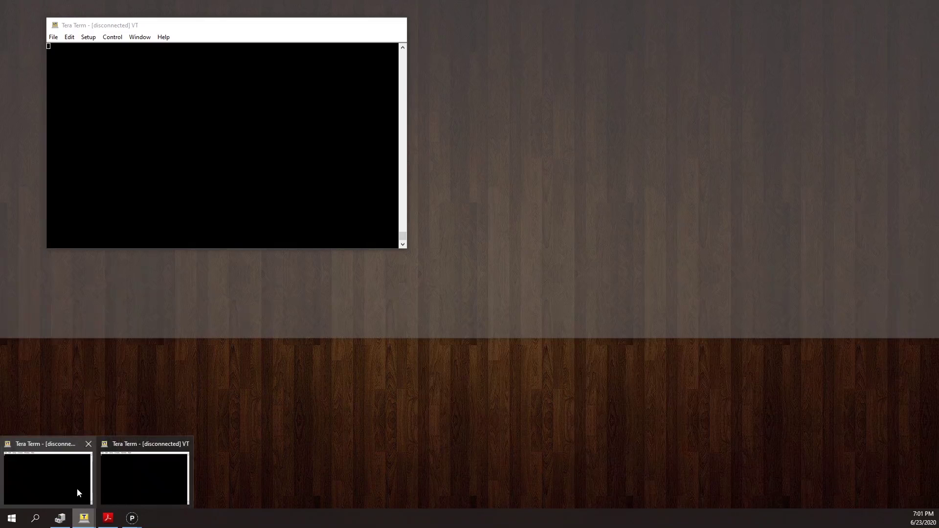
- Check in Device Manager that the ODIN-W2 board is on COM55
left_click(77, 489)
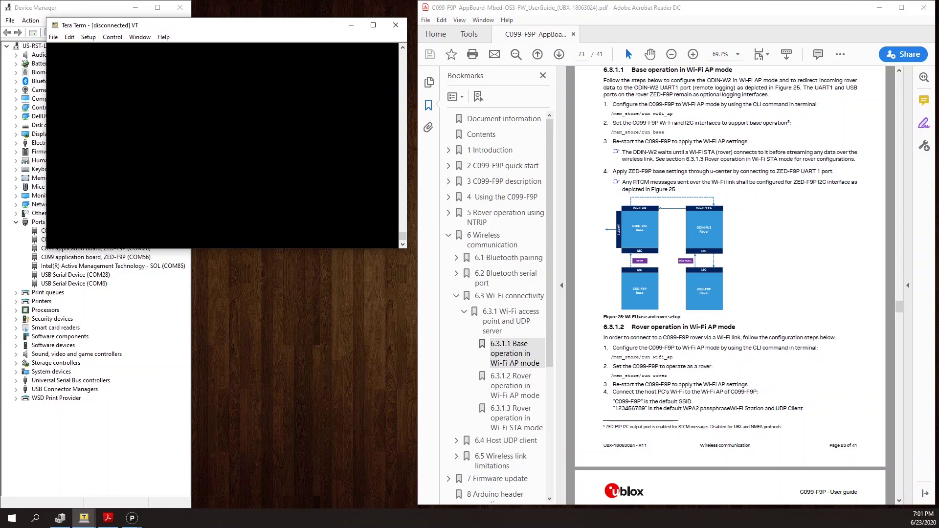
left_click(88, 37)
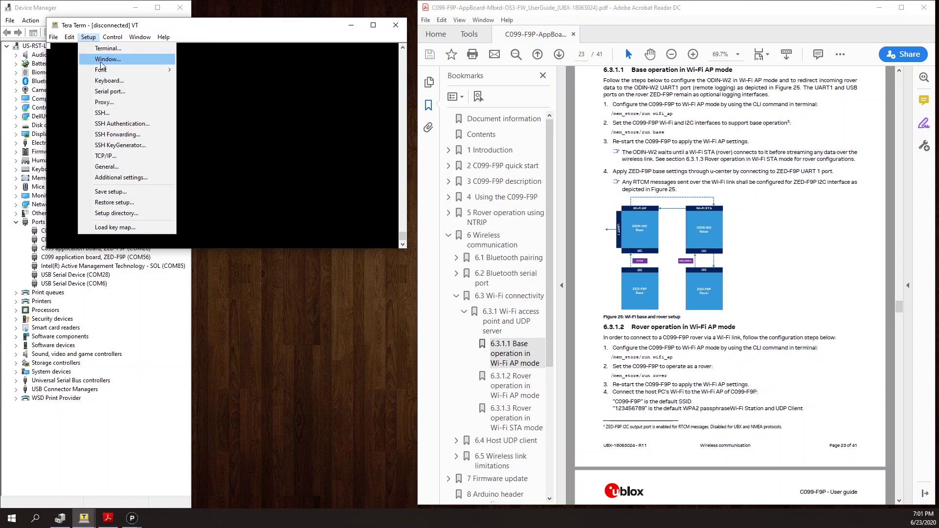
left_click(103, 13)
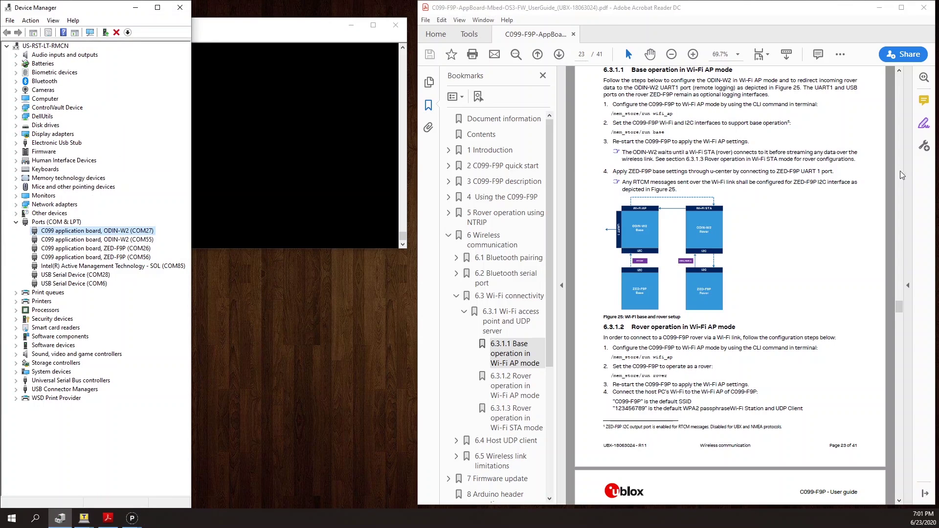
left_click(141, 244)
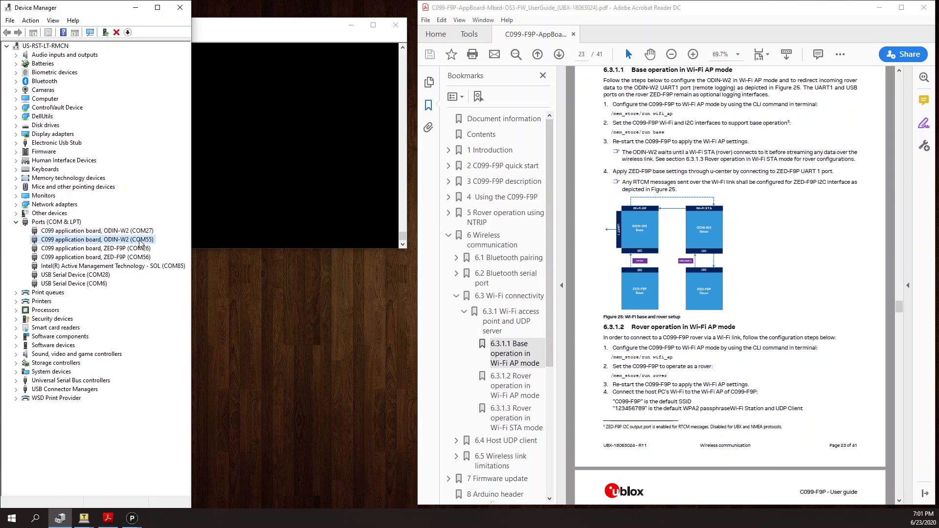
left_click(231, 37)
- In Tera Term's serial port setup, choose port COM55 and speed 460800
left_click(89, 37)
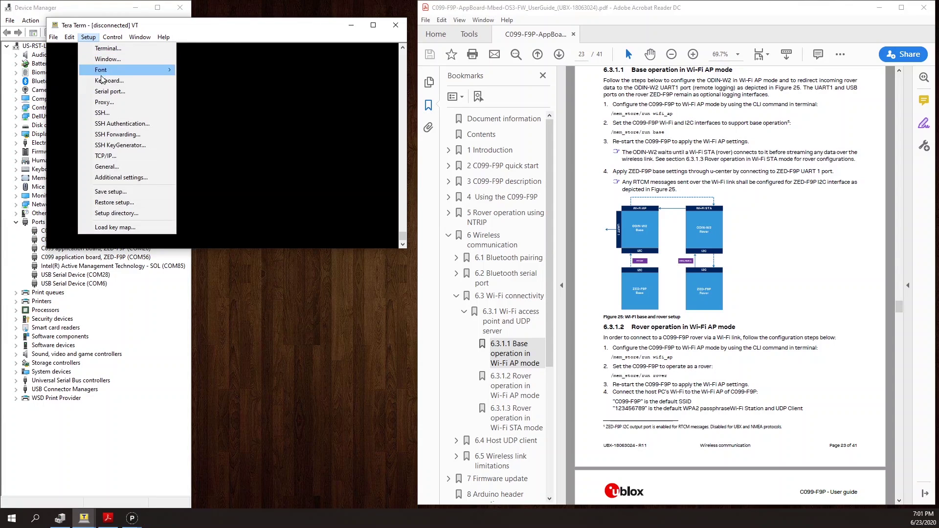
left_click(110, 91)
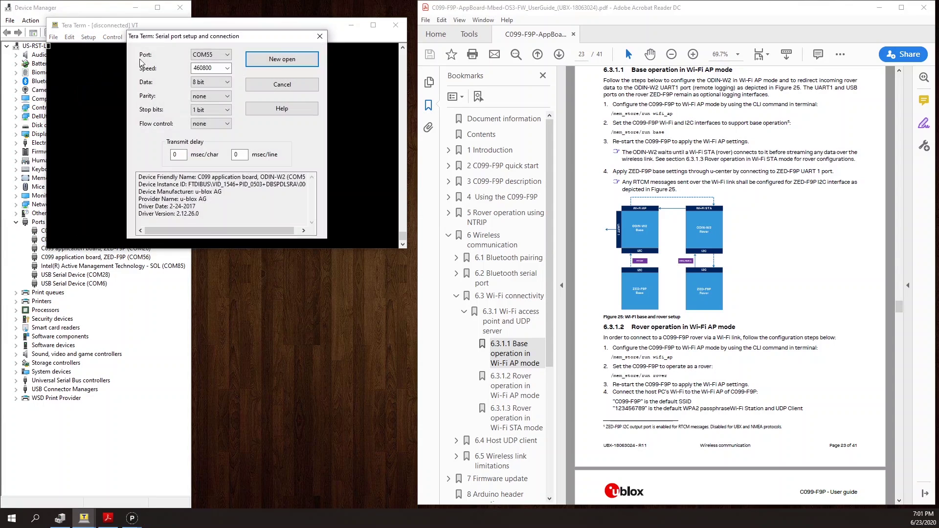
left_click(216, 54)
left_click(202, 93)
left_click(227, 68)
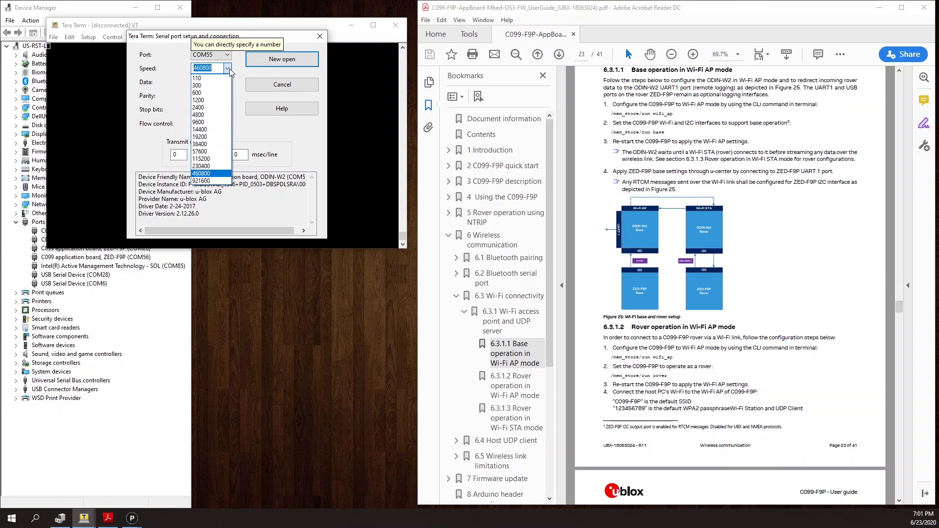
left_click(201, 174)
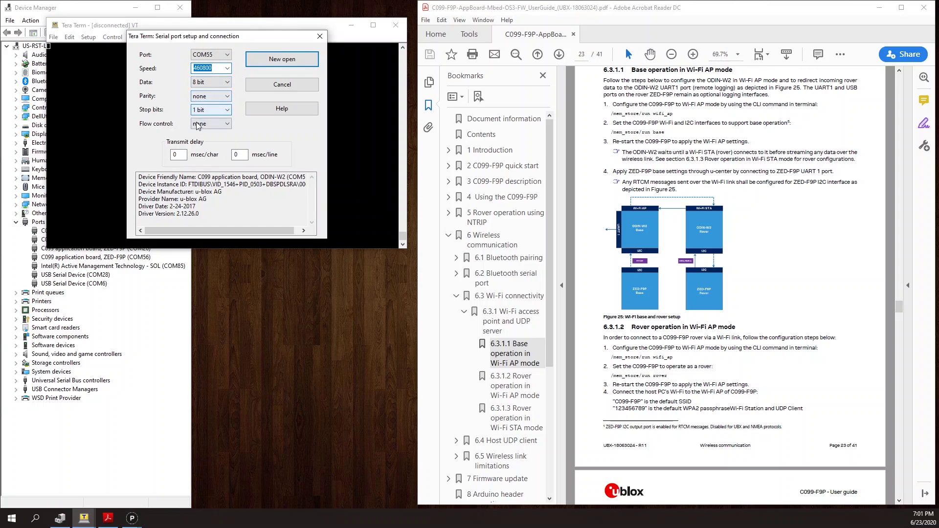
- Open the COM55 connection and run '/mem_store/run wifi_ap' copied from the user guide
left_click(282, 59)
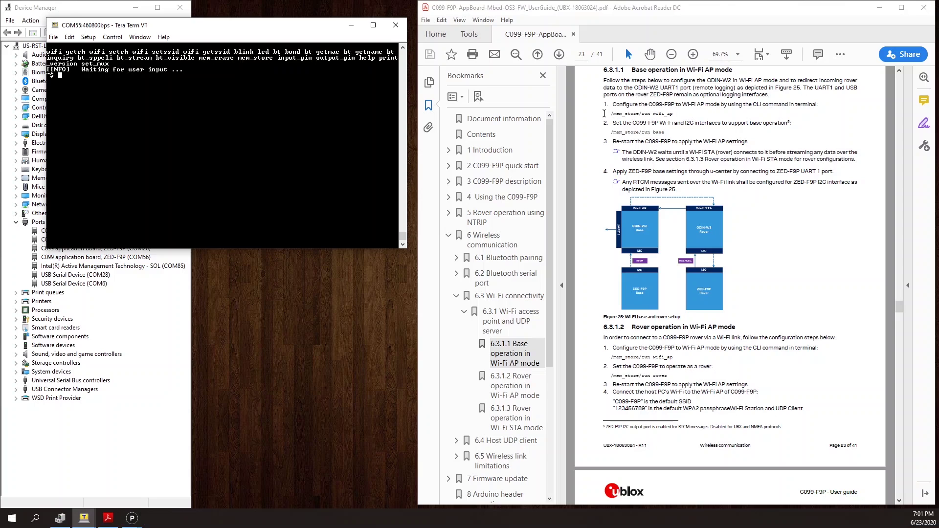
left_click(604, 113)
left_click_drag(605, 112, 671, 116)
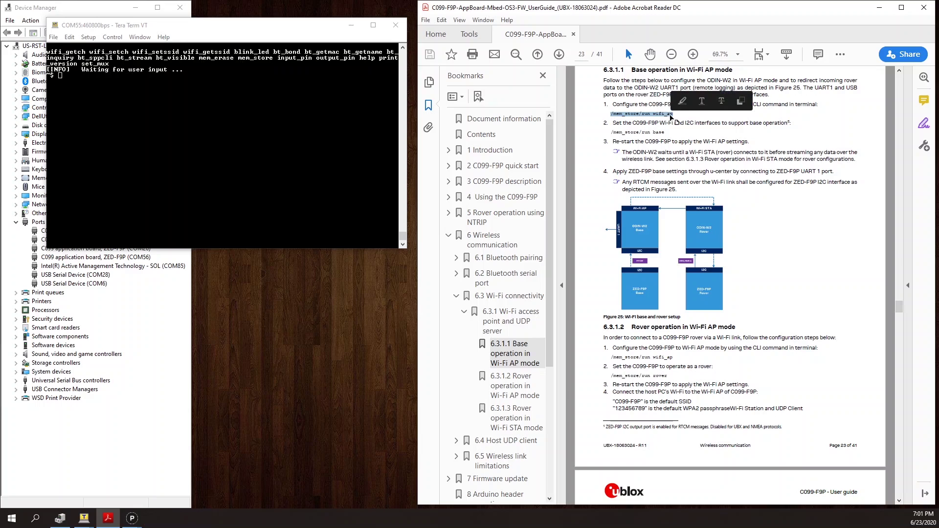
key("ctrl+c")
key("alt+Tab")
key("alt+v")
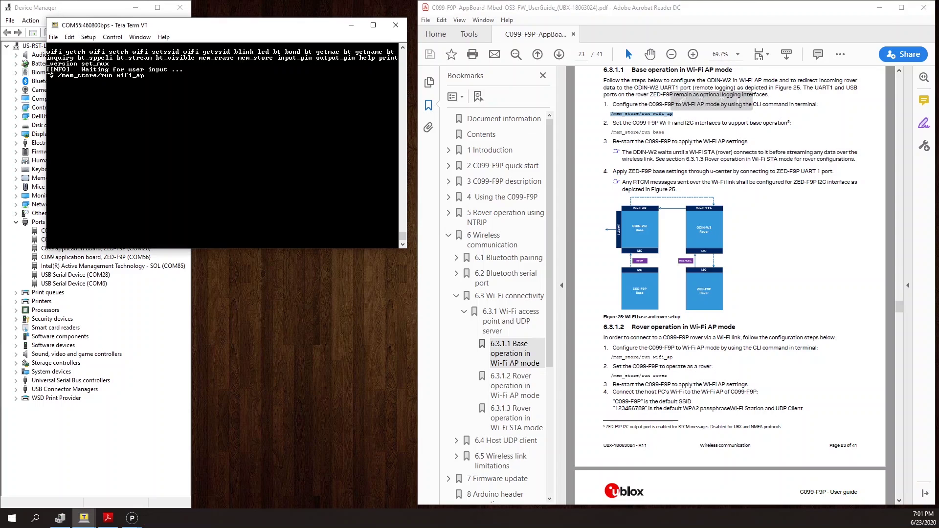
key("Return")
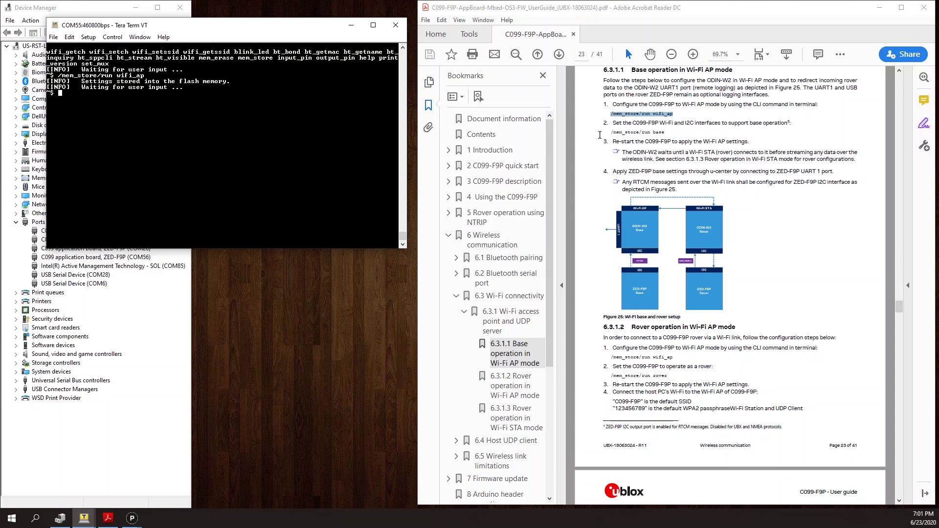
- Run '/mem_store/run base' copied from the user guide to store the base settings
left_click(607, 132)
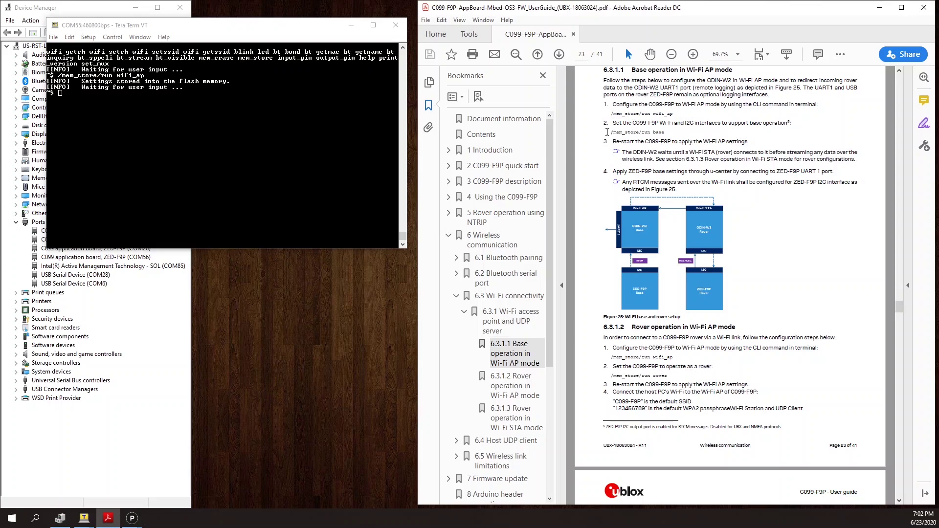
left_click_drag(607, 132, 662, 134)
key("ctrl+c")
key("alt+Tab")
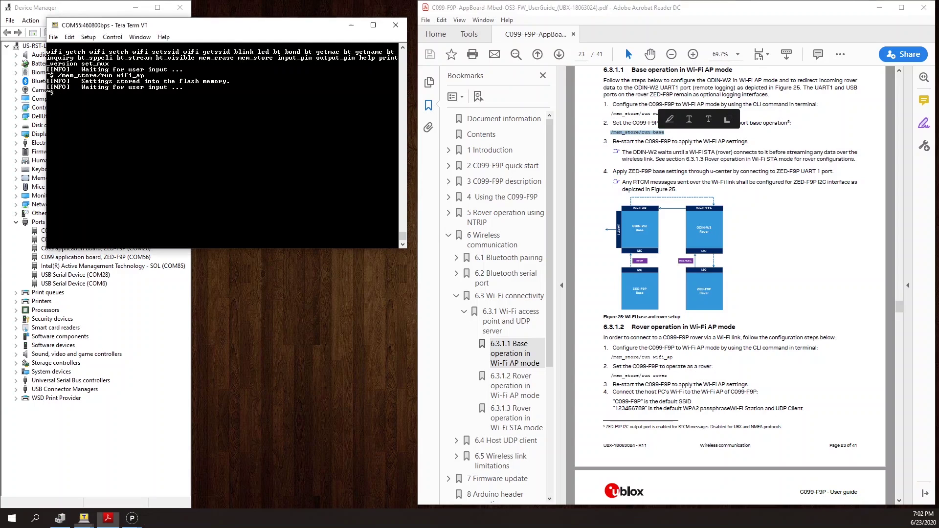
key("alt+v")
key("Return")
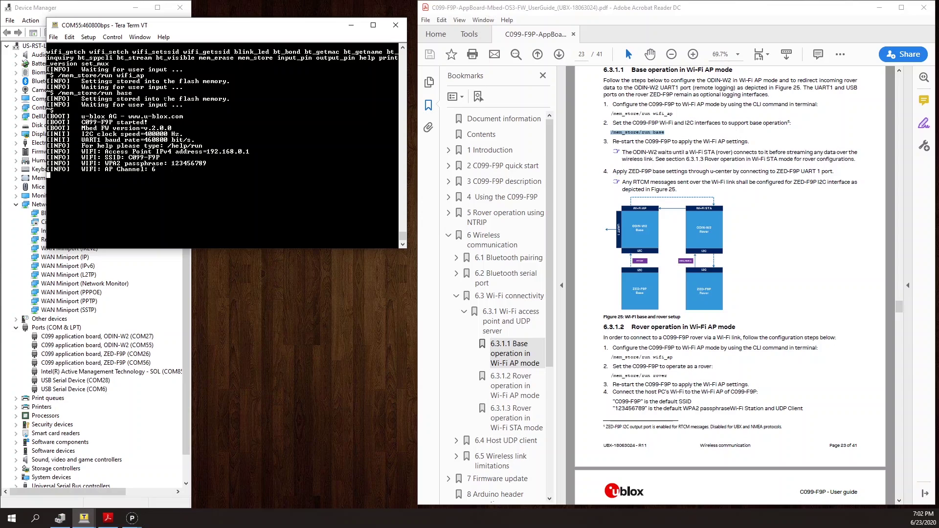
- Highlight the boot log's four WIFI lines showing access point 192.168.0.1 with SSID C099-F9P
left_click_drag(175, 175, 40, 152)
left_click(147, 206)
- Show guide section 6.3.1.3, Rover operation in Wi-Fi STA mode, and raise the second disconnected terminal
left_click(293, 316)
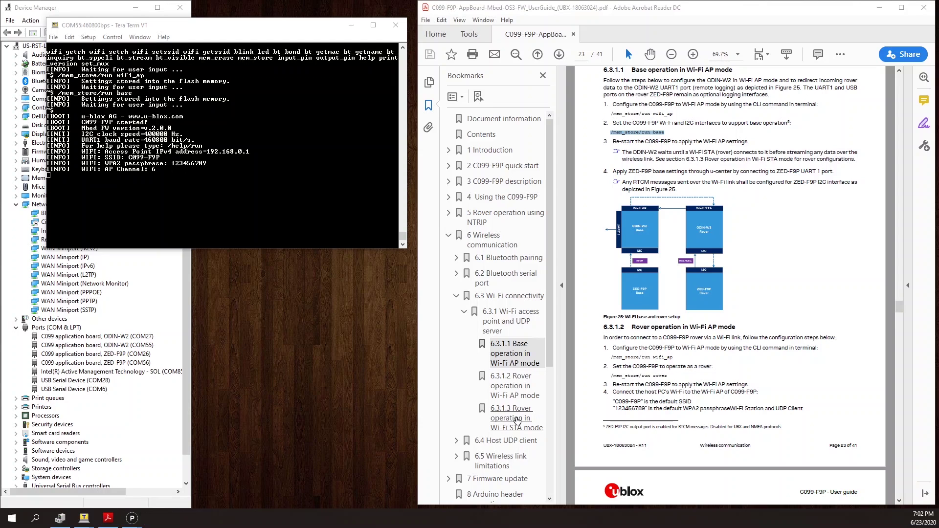
left_click(517, 421)
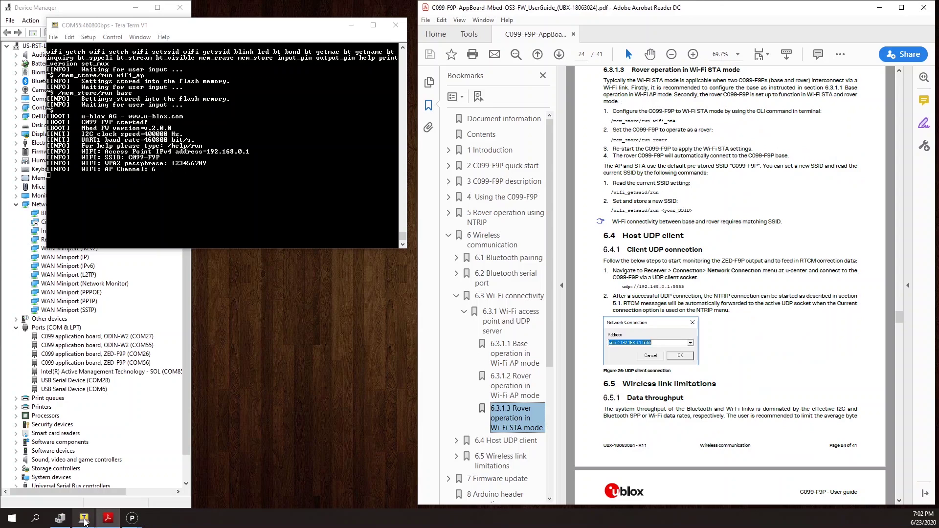
mouse_move(84, 521)
left_click(118, 487)
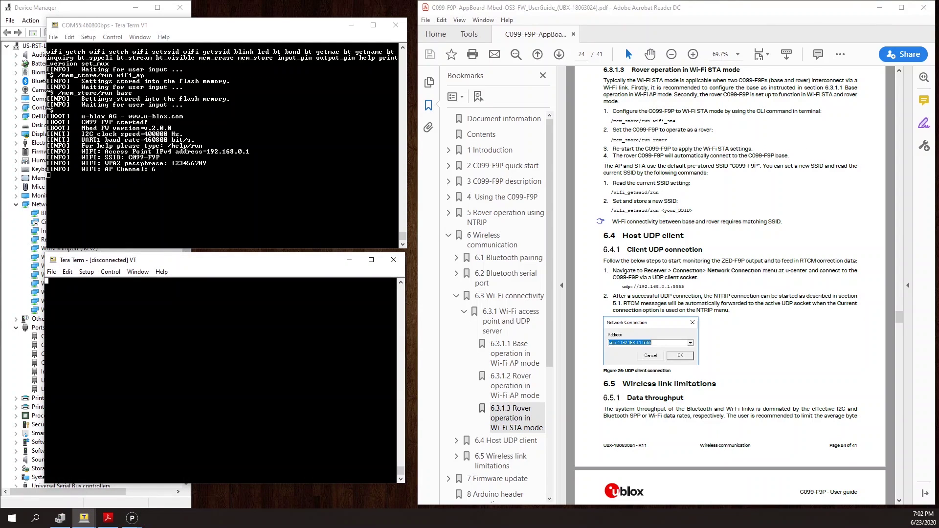
left_click(113, 7)
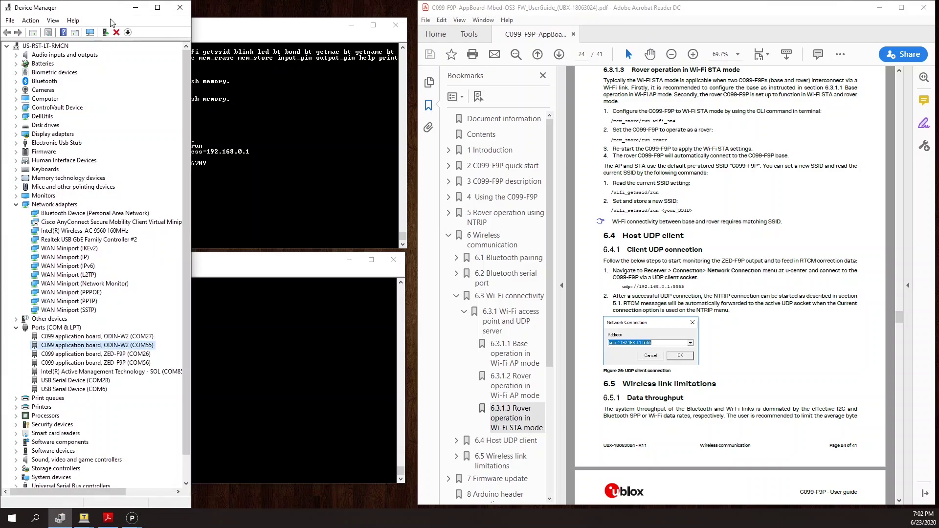
left_click(273, 262)
- Open a serial connection on COM27 at 460800 baud in the second Tera Term window
left_click(79, 272)
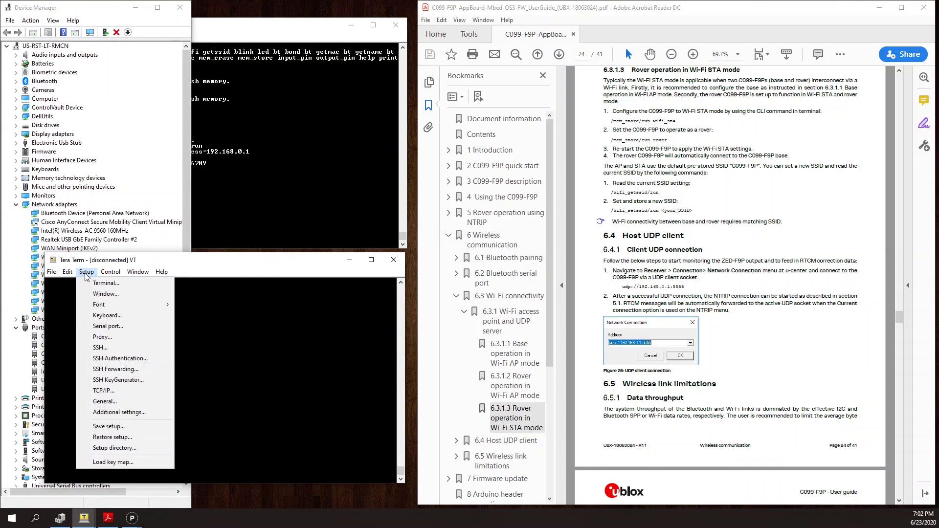
left_click(108, 319)
left_click(225, 303)
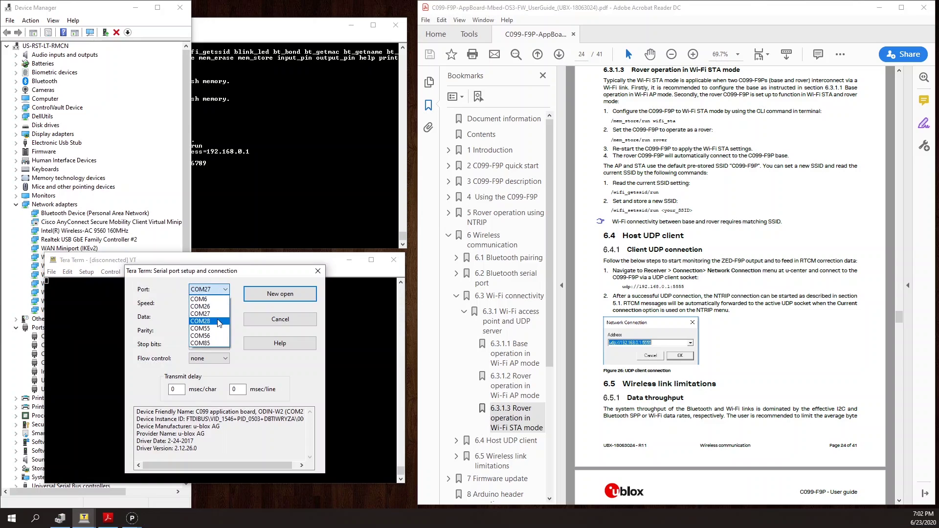
left_click(225, 303)
left_click(224, 303)
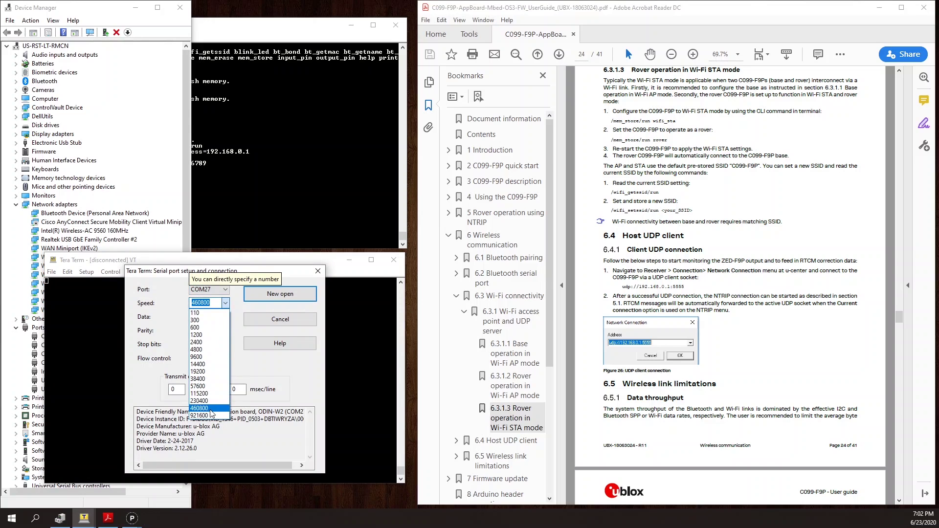
left_click(205, 349)
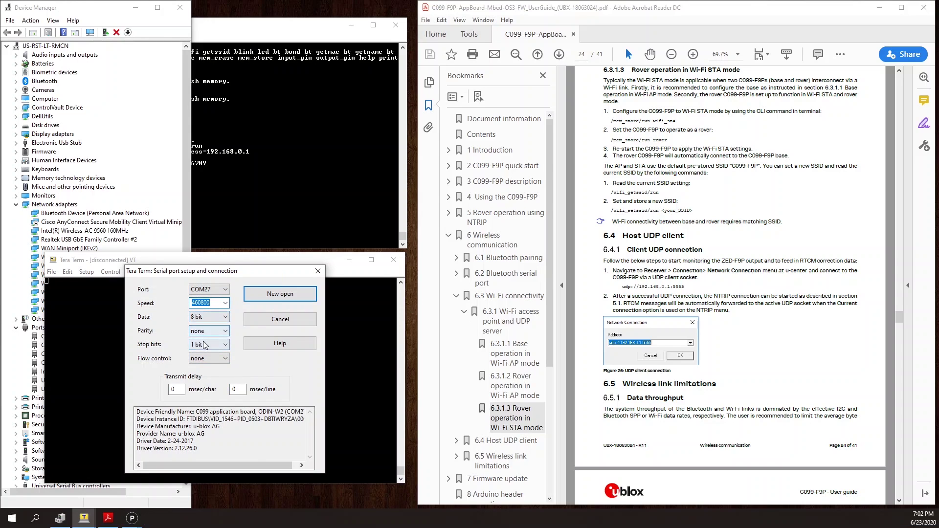
left_click(279, 295)
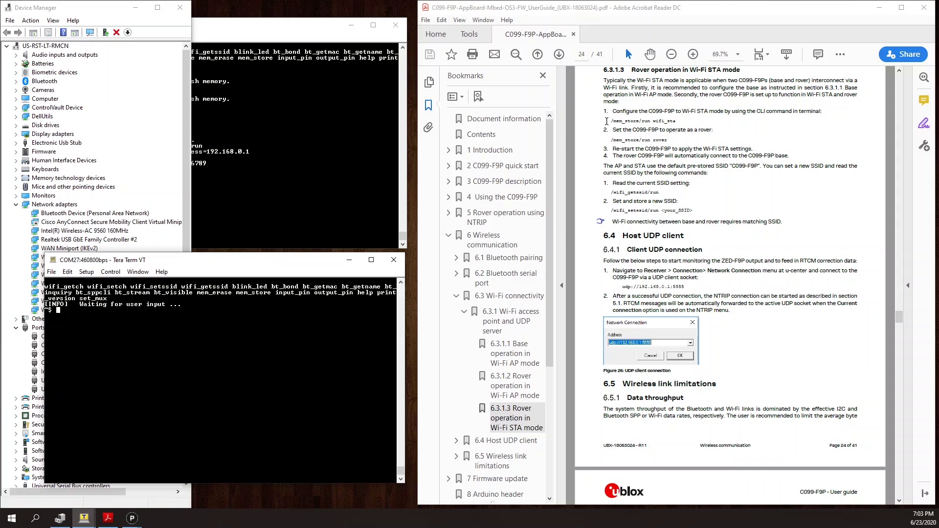
- Run '/mem_store/run wifi_sta' copied from the guide to store Wi-Fi STA mode
left_click(606, 121)
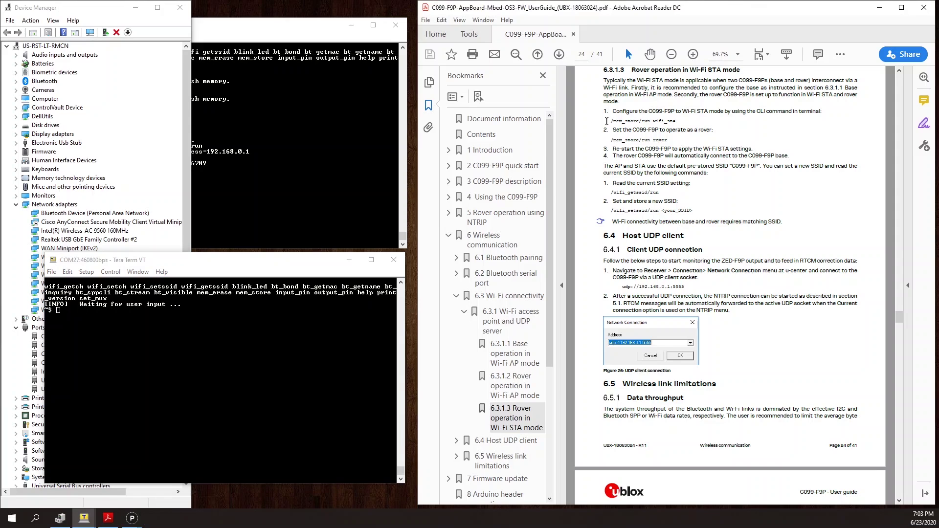
left_click_drag(607, 121, 669, 124)
key("ctrl+c")
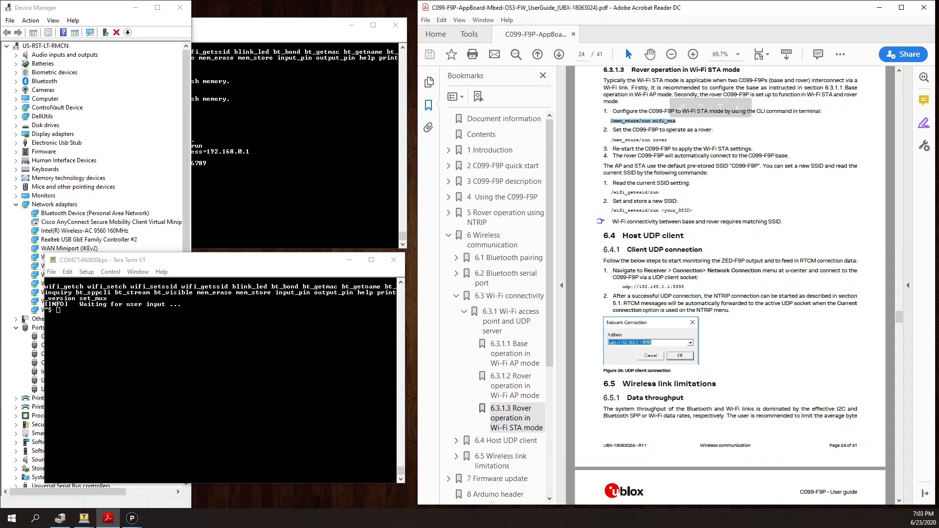
key("alt+Tab")
key("alt+v")
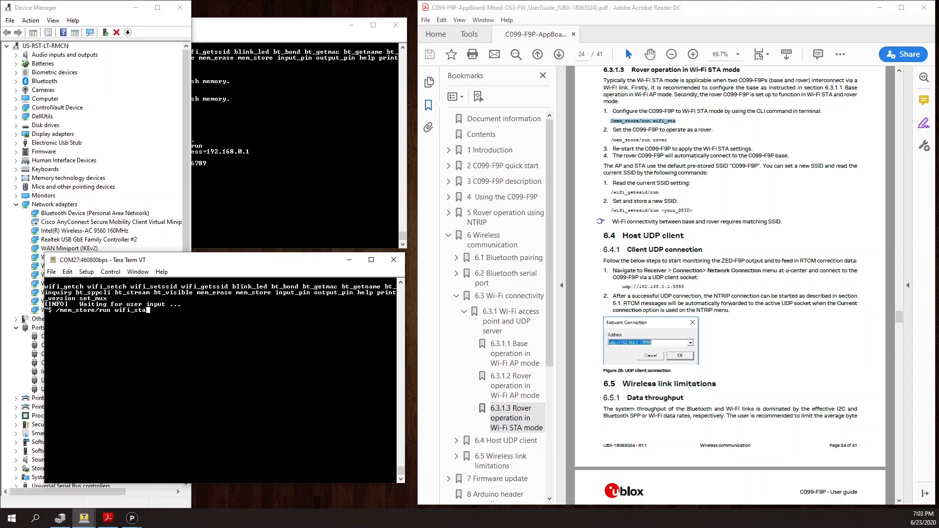
key("Return")
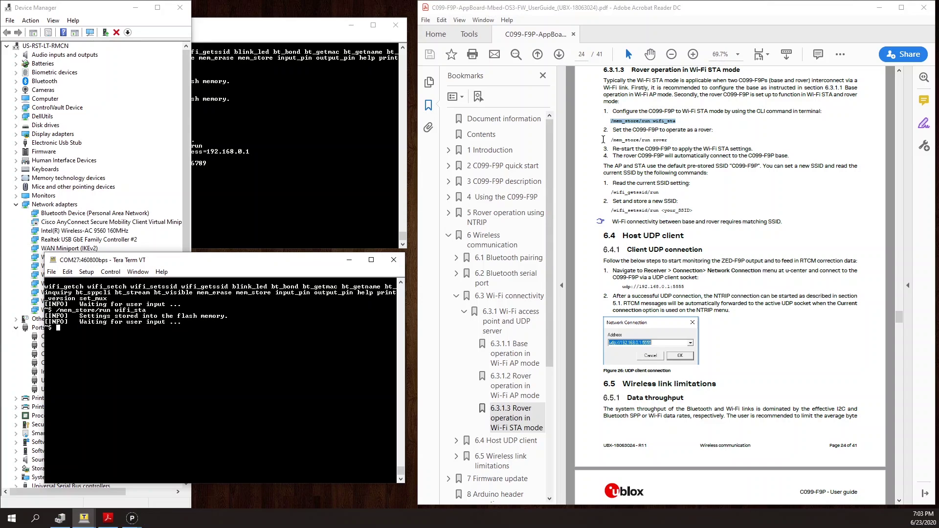
- Run '/mem_store/run rover' copied from the guide to store the rover role
left_click(604, 140)
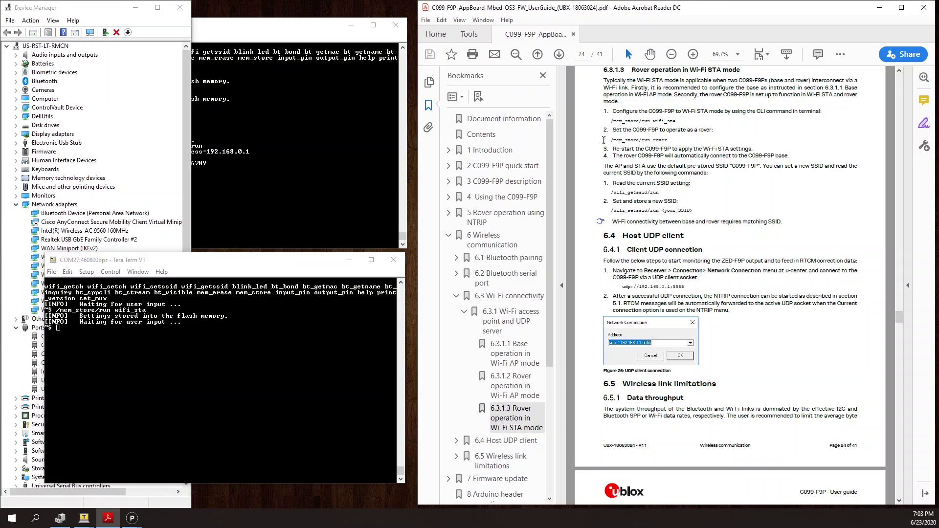
left_click(606, 143)
left_click_drag(609, 142, 667, 142)
key("ctrl+c")
key("alt+Tab")
key("alt+v")
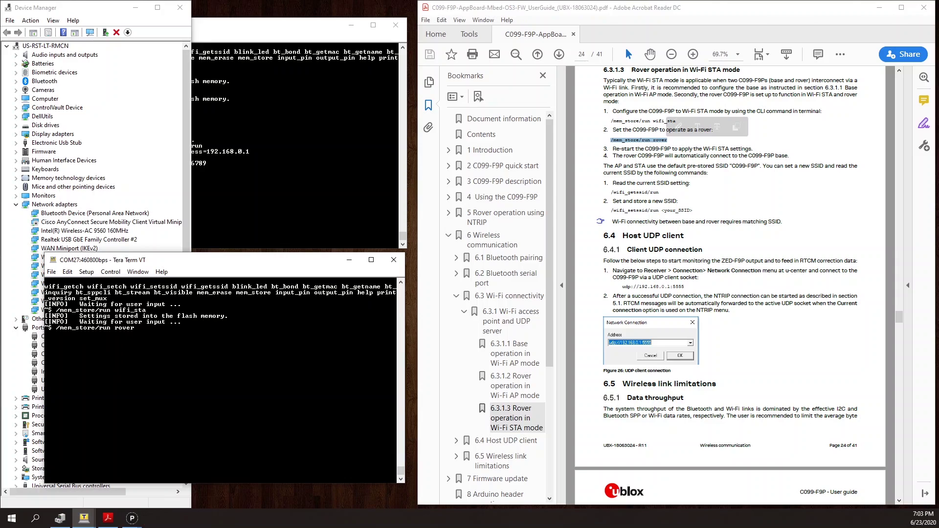
key("Return")
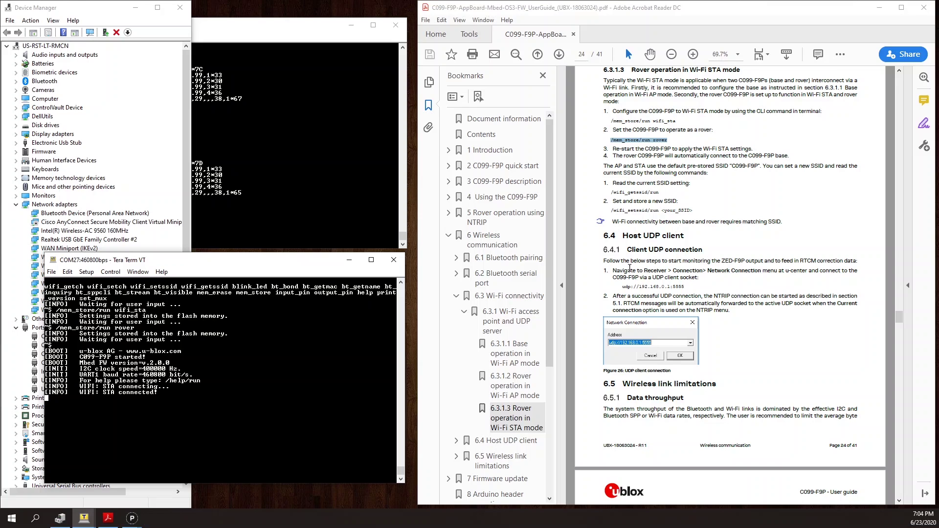
- Minimize the PDF guide, raise the terminal streaming NMEA sentences, then the first u-center window
left_click(879, 7)
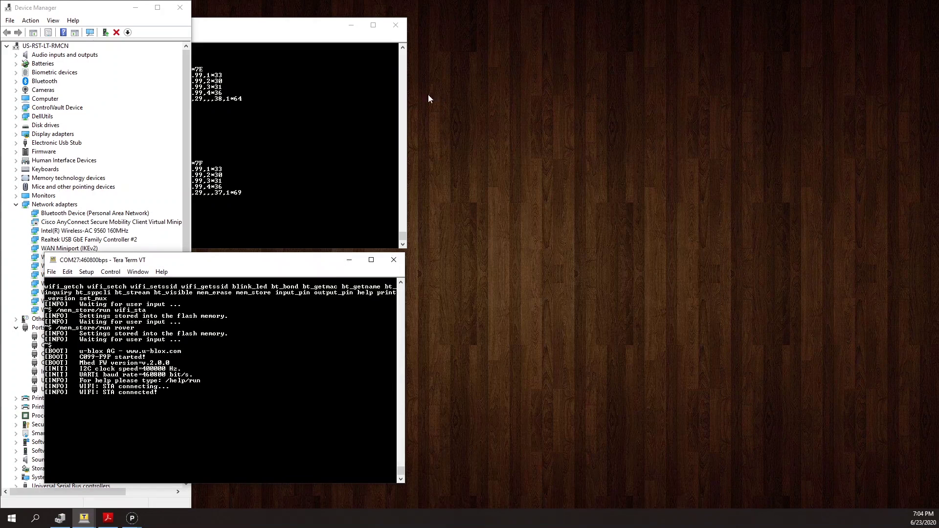
left_click(307, 37)
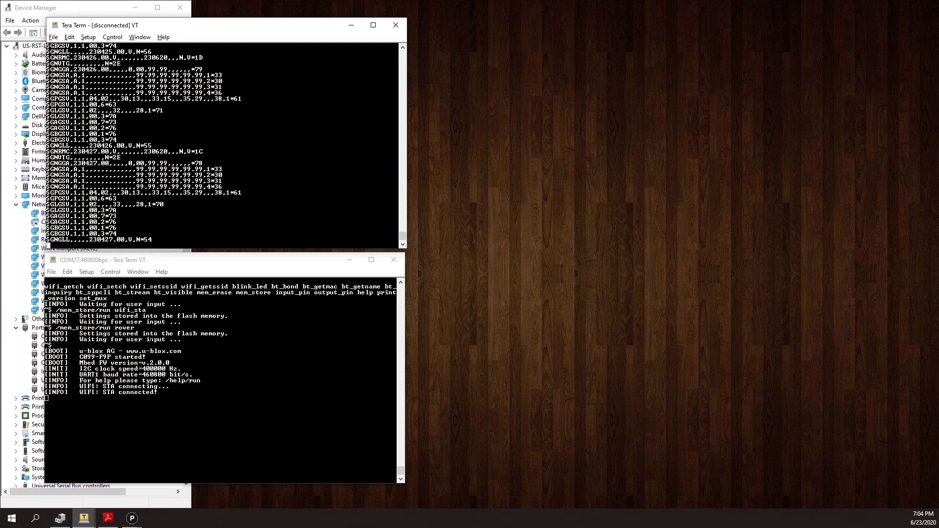
left_click(129, 521)
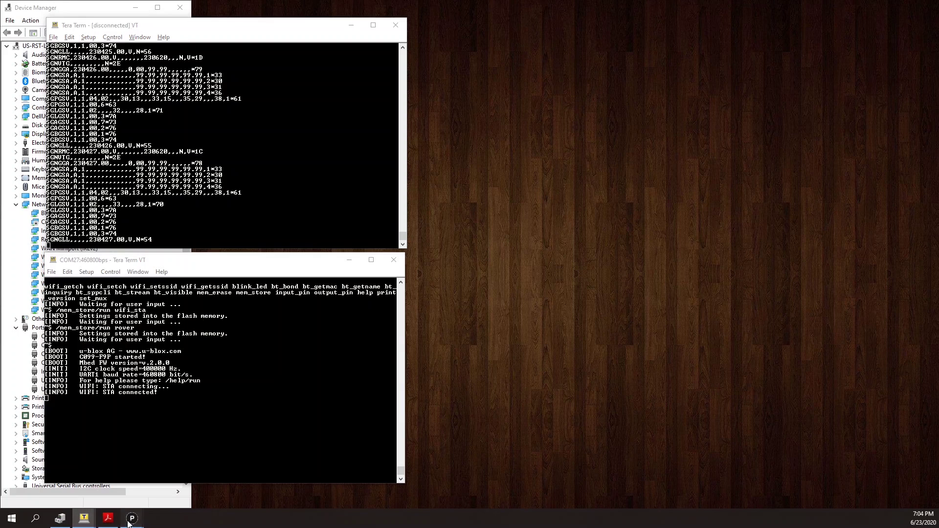
left_click(101, 491)
- Raise the second u-center window and check the COM6 and ZED-F9P COM56 ports in Device Manager
mouse_move(132, 518)
left_click(155, 494)
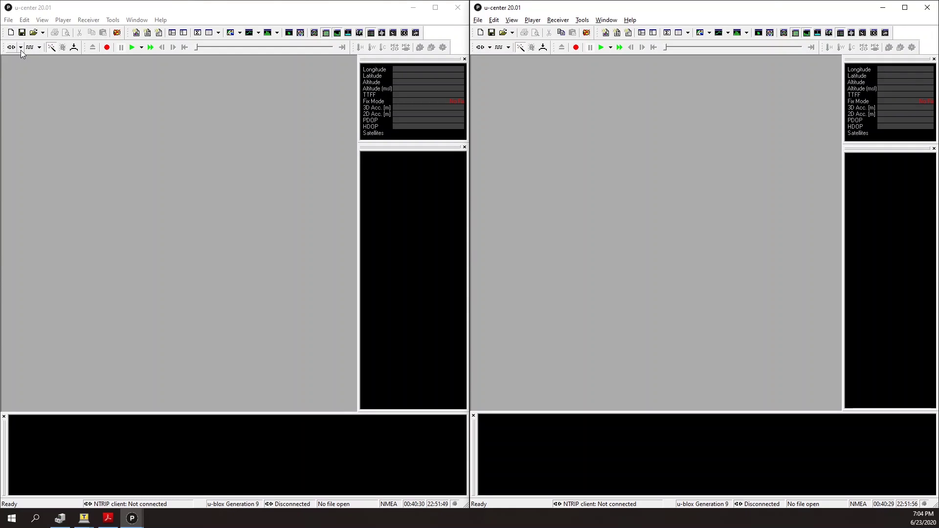
left_click(59, 519)
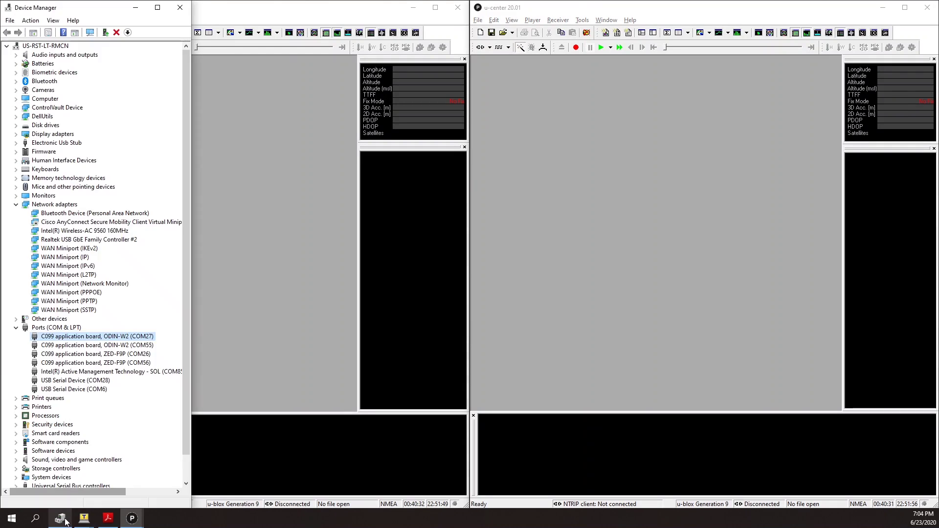
left_click(74, 390)
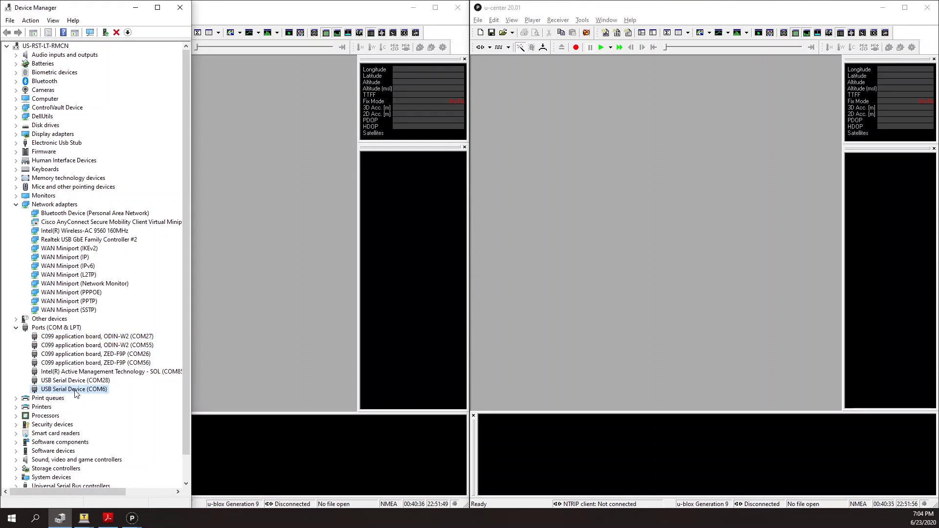
left_click(101, 364)
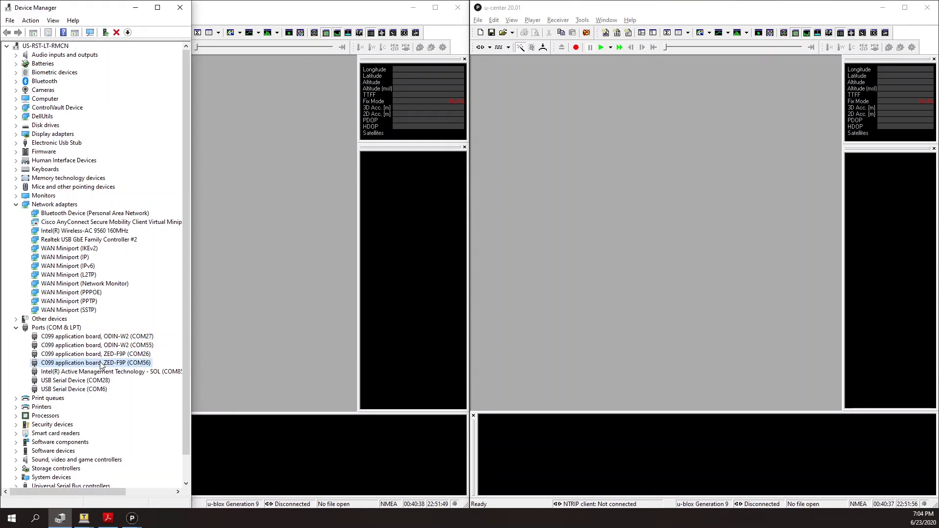
- Connect the left u-center window to COM6
left_click(246, 8)
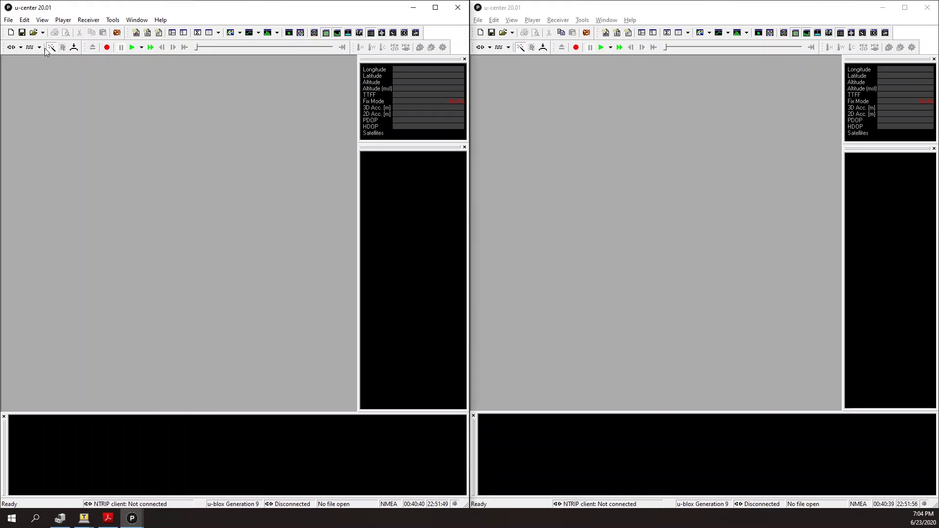
left_click(21, 48)
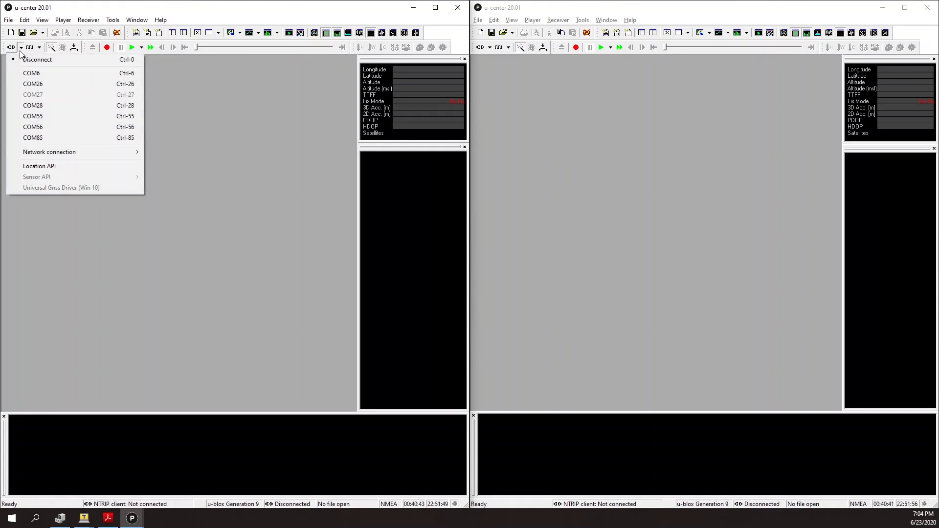
left_click(32, 75)
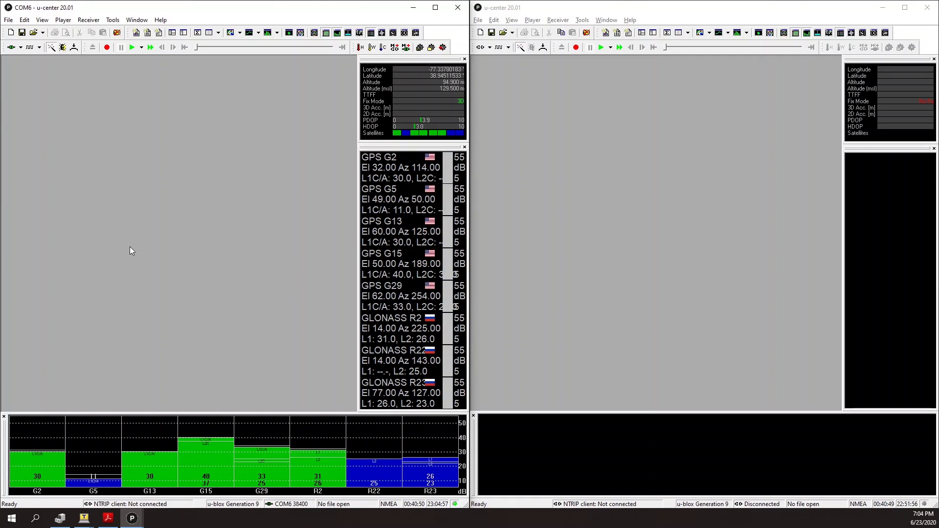
left_click(575, 163)
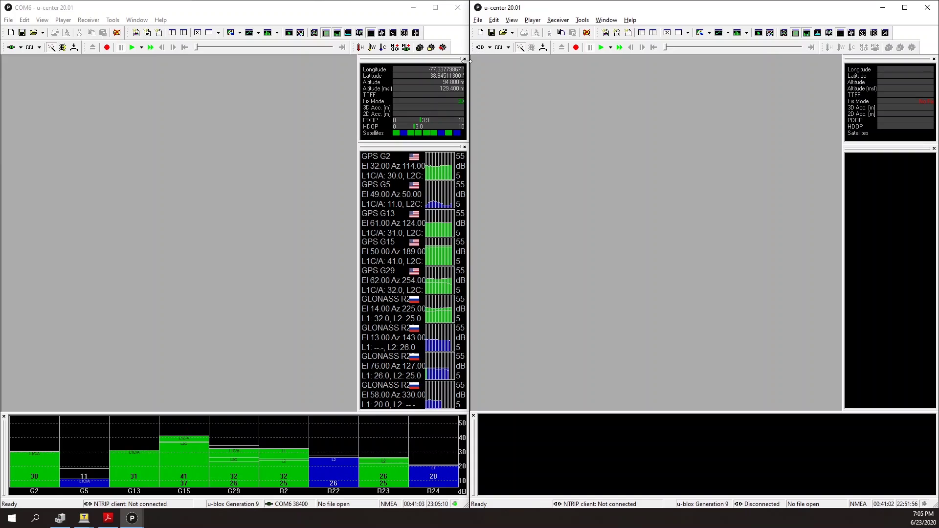
- Move Tera Term aside and connect the right u-center window to COM55 at 460800
mouse_move(84, 518)
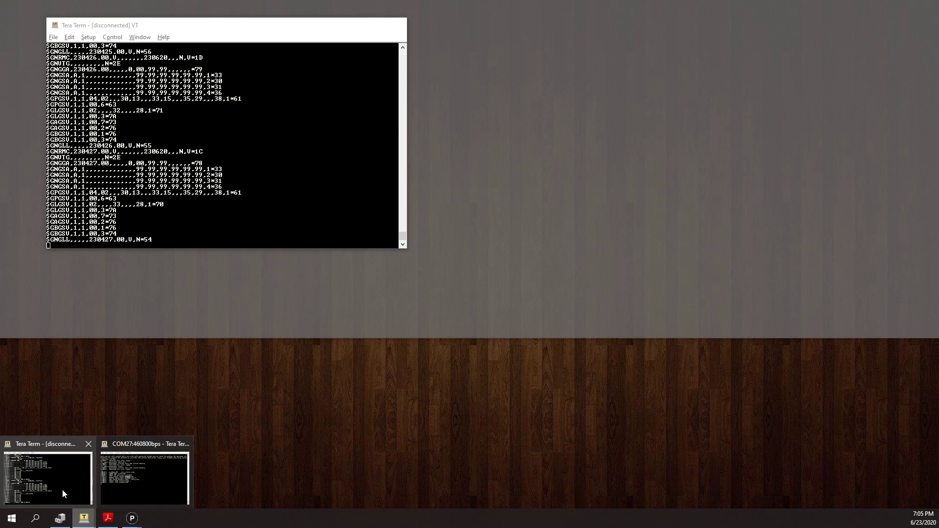
left_click(63, 489)
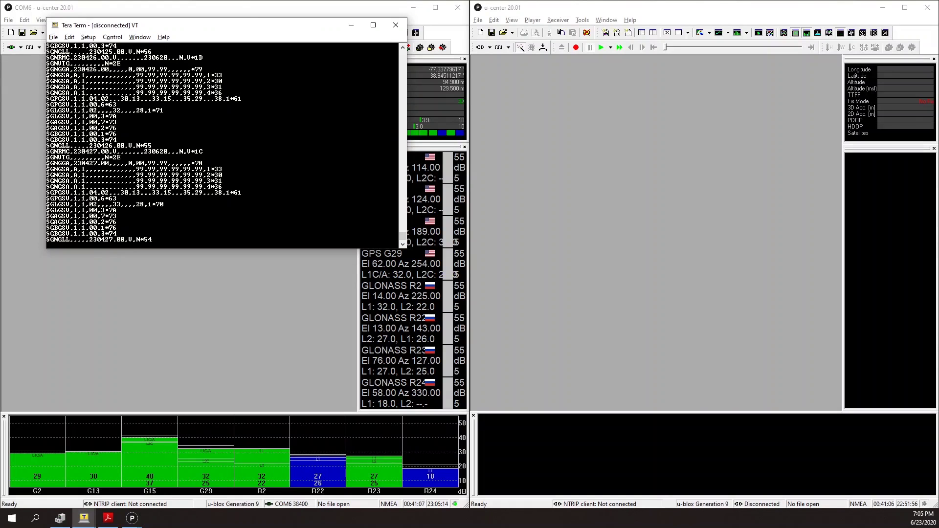
left_click(220, 318)
left_click(492, 49)
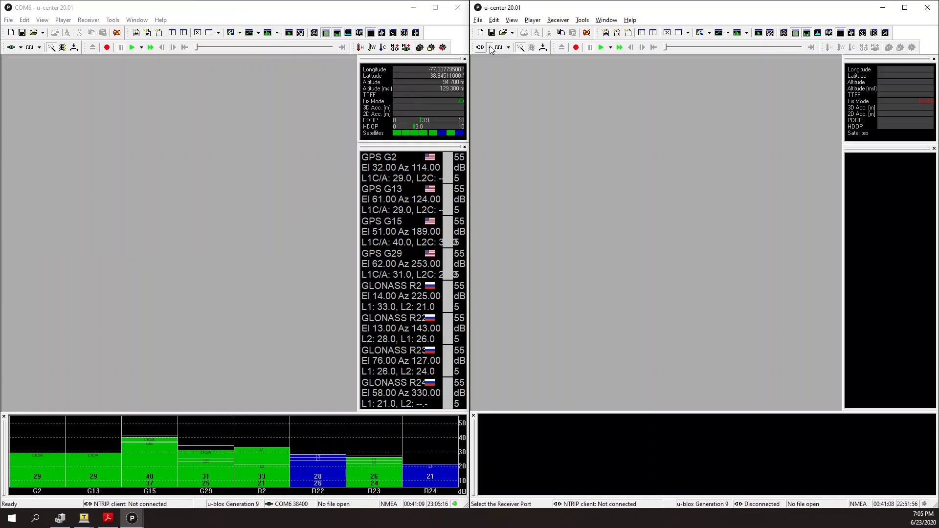
left_click(490, 47)
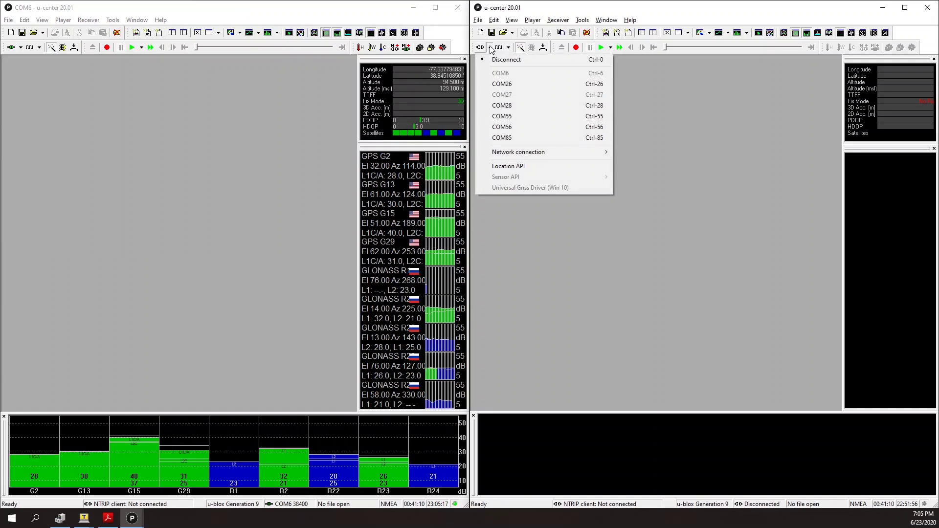
left_click(504, 117)
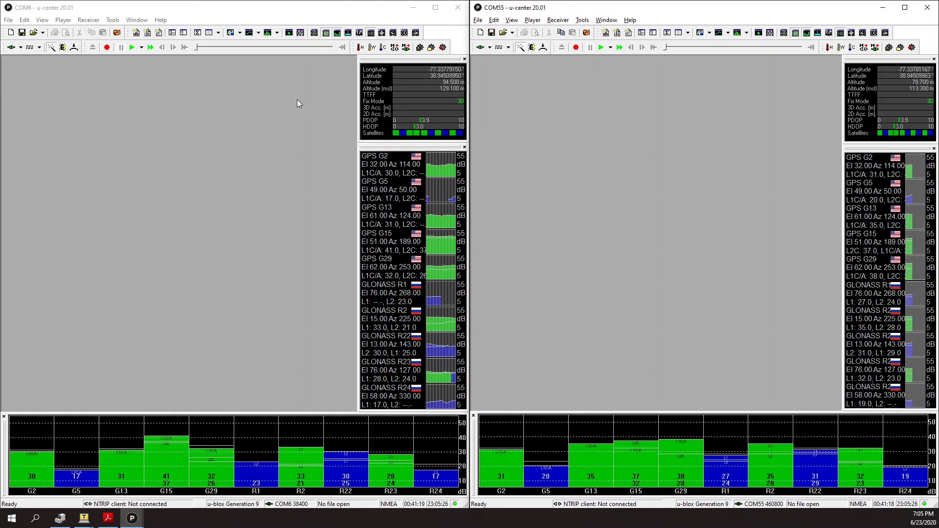
left_click(340, 71)
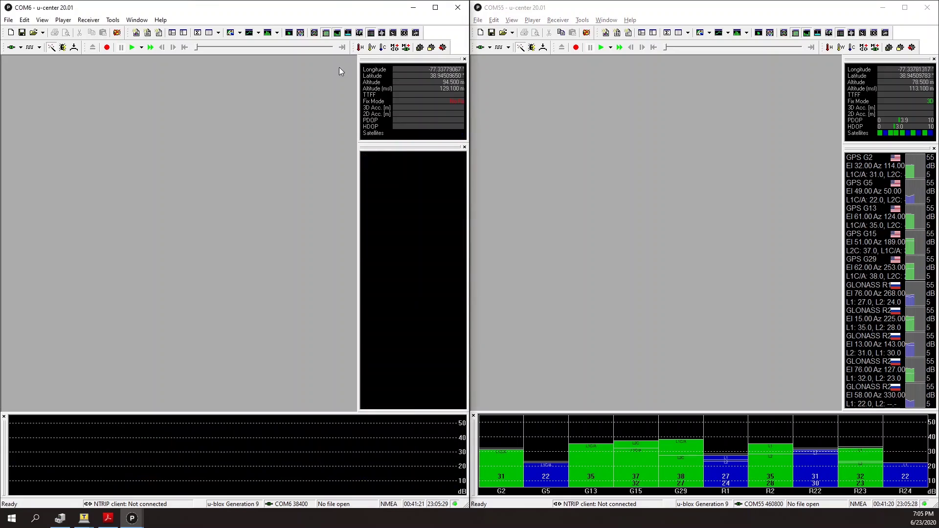